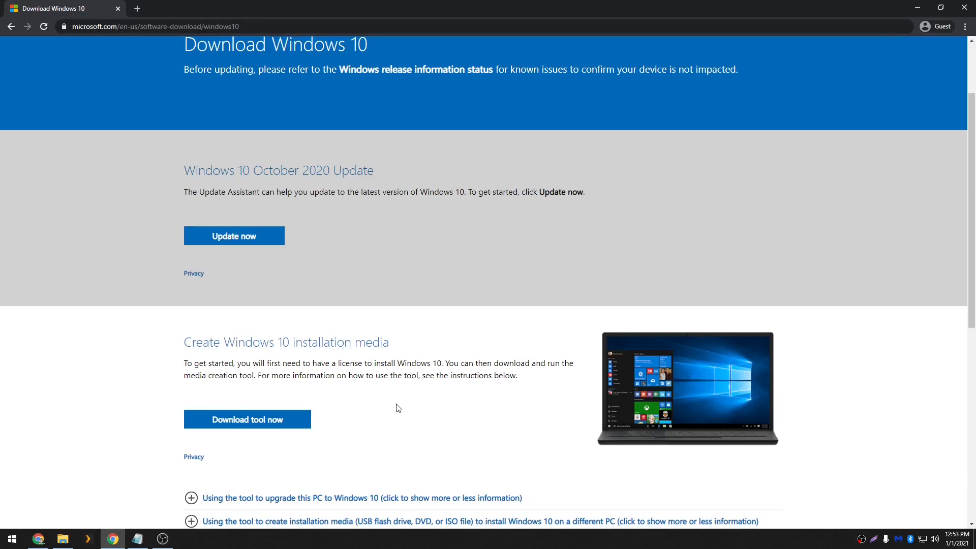
Download the Windows 10 media creation tool from the download page and run it
click(259, 29)
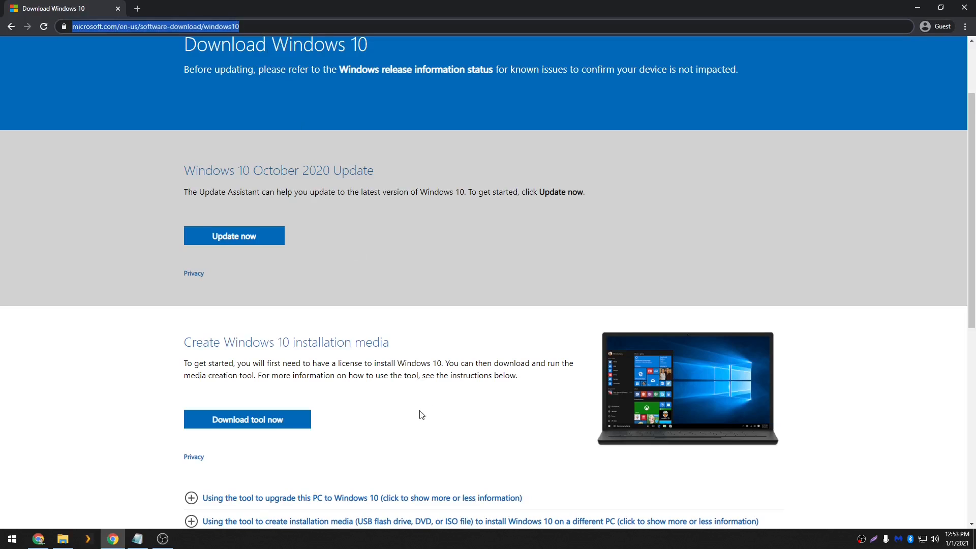
click(420, 431)
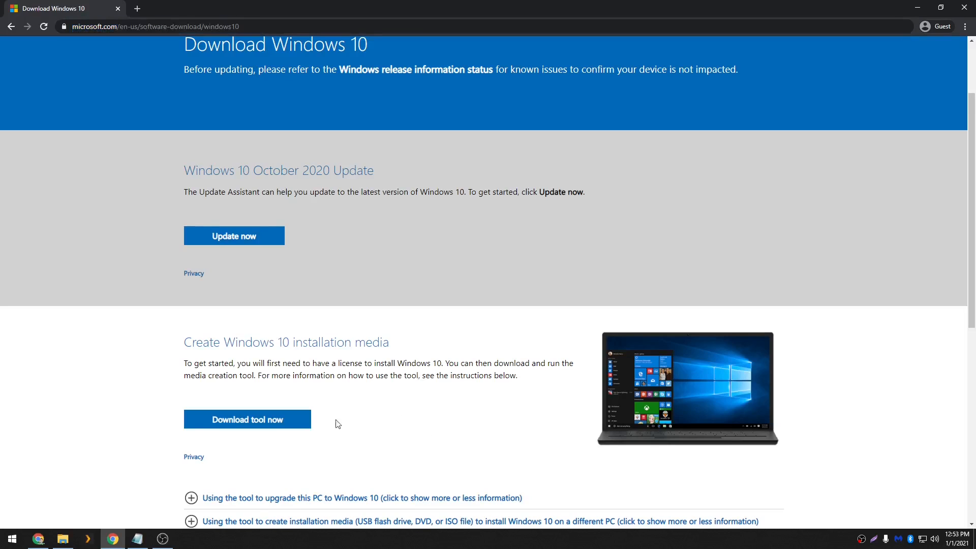
click(250, 425)
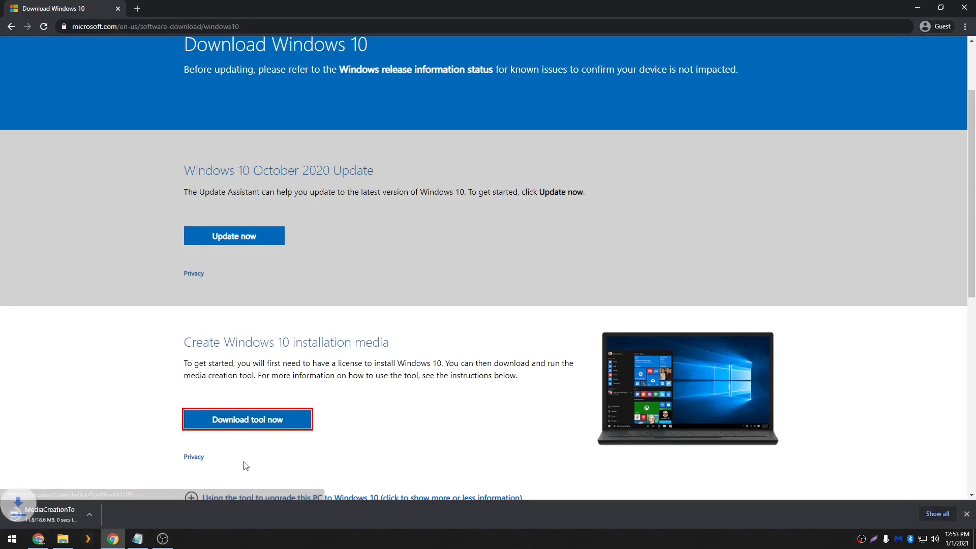
click(70, 522)
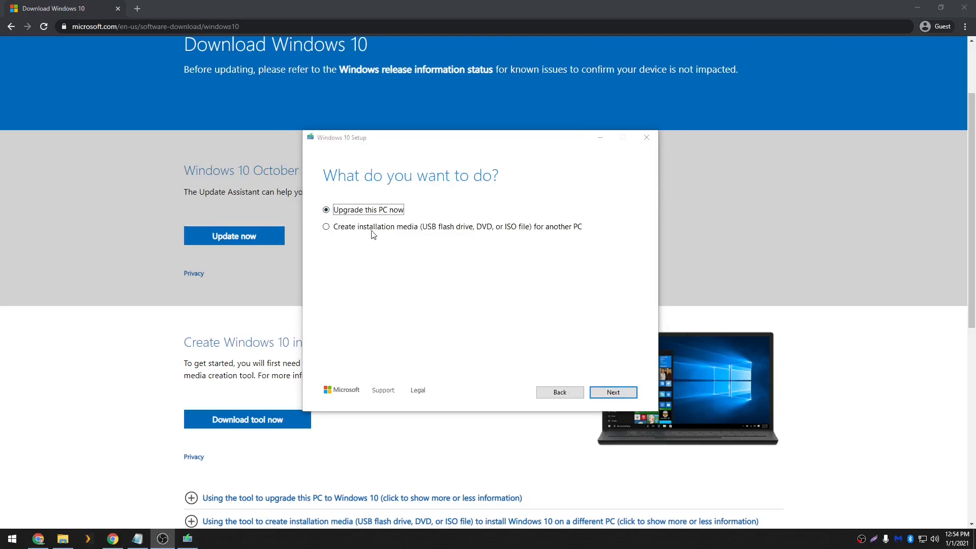
Choose to create installation media (USB flash drive, DVD, or ISO file) for another PC and continue
click(349, 227)
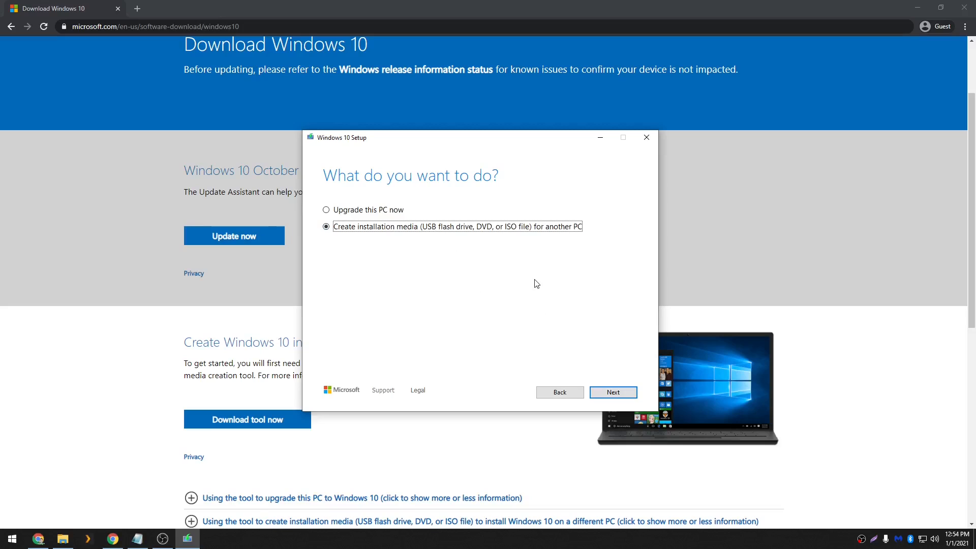
drag(497, 146, 503, 156)
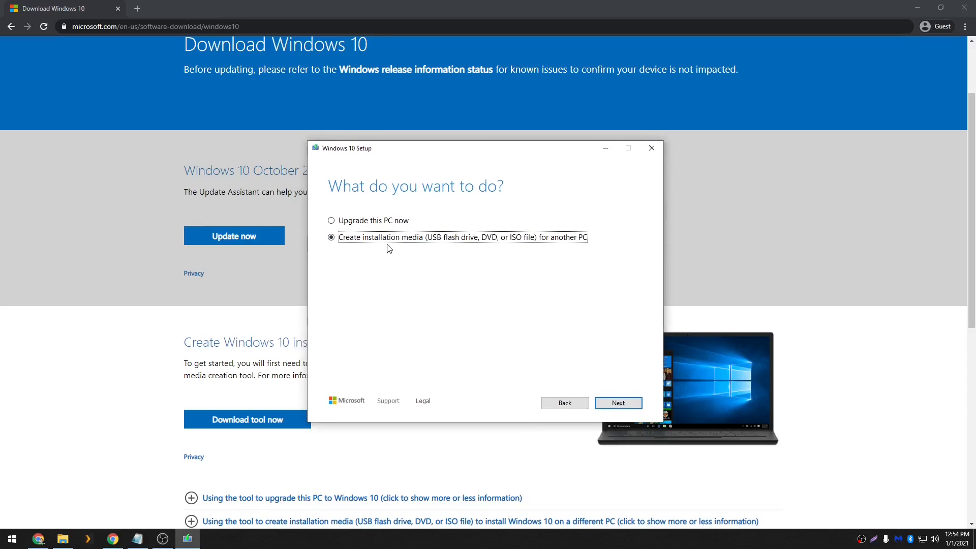
click(618, 404)
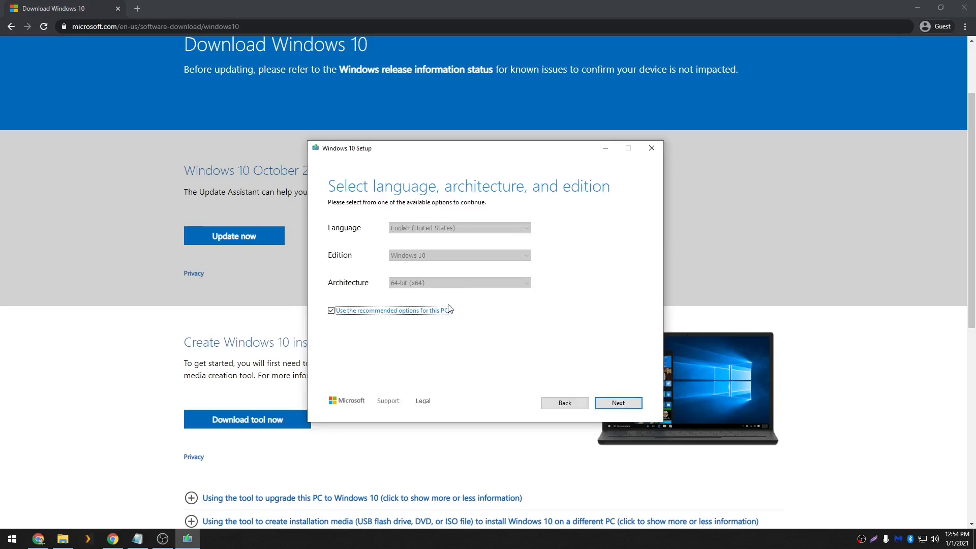
Review the language, edition and architecture options, keeping English (United States), Windows 10 and 64-bit (x64), and continue
click(368, 313)
click(419, 256)
click(422, 265)
click(435, 283)
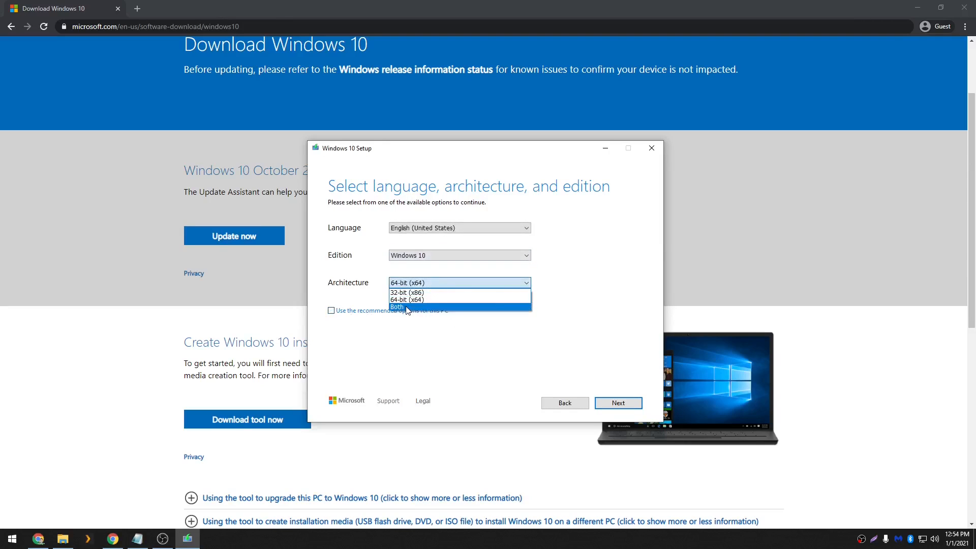
click(537, 354)
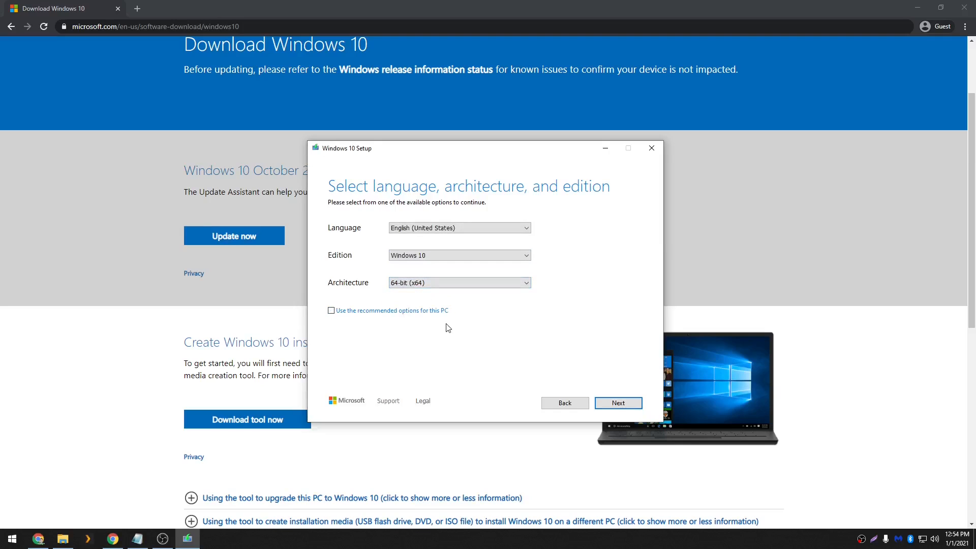
click(339, 312)
click(620, 404)
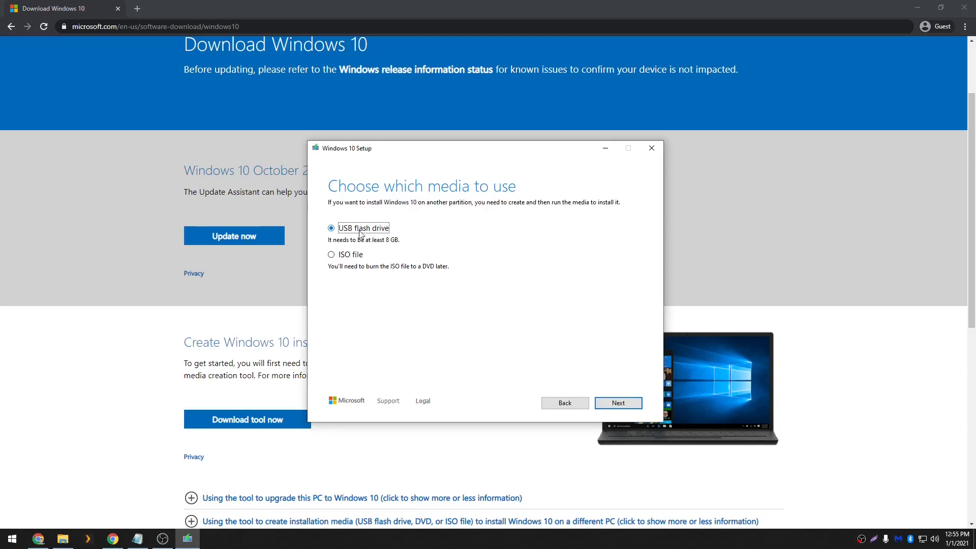
Choose ISO file as the media, continue to the save-path dialog, and cancel it
click(357, 255)
click(619, 404)
click(619, 403)
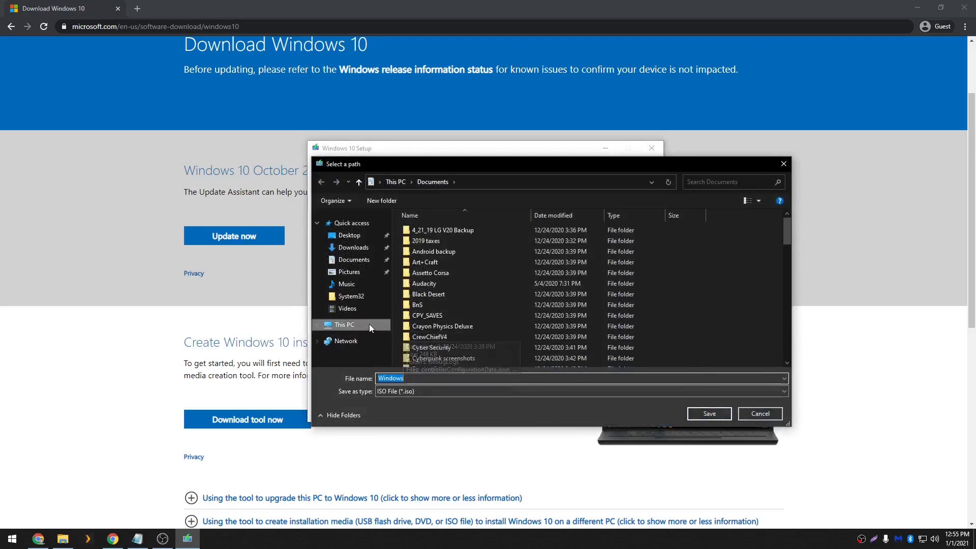
click(760, 414)
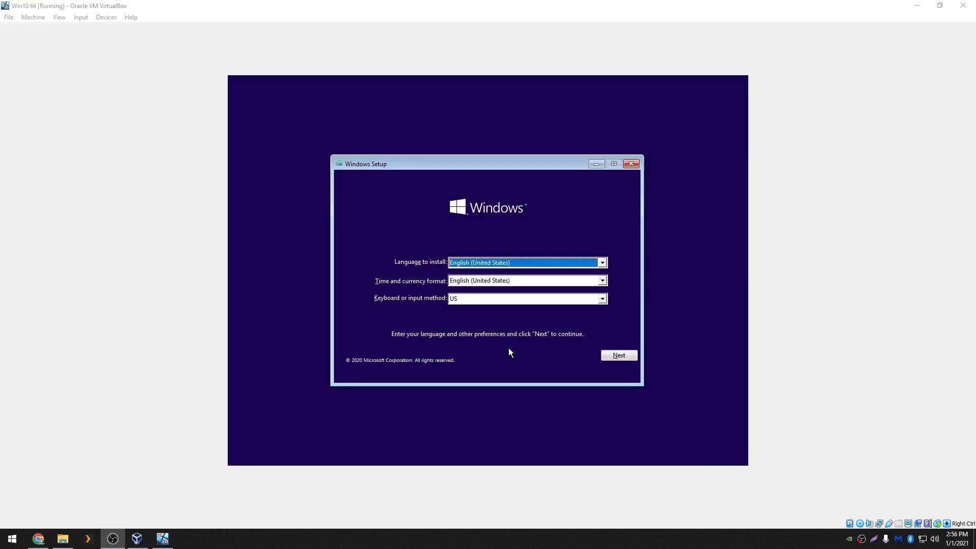
Accept English (United States) language and format with the US keyboard in Windows Setup and continue
mouse_move(470, 168)
mouse_down()
mouse_move(460, 166)
mouse_move(488, 165)
mouse_move(480, 162)
mouse_up()
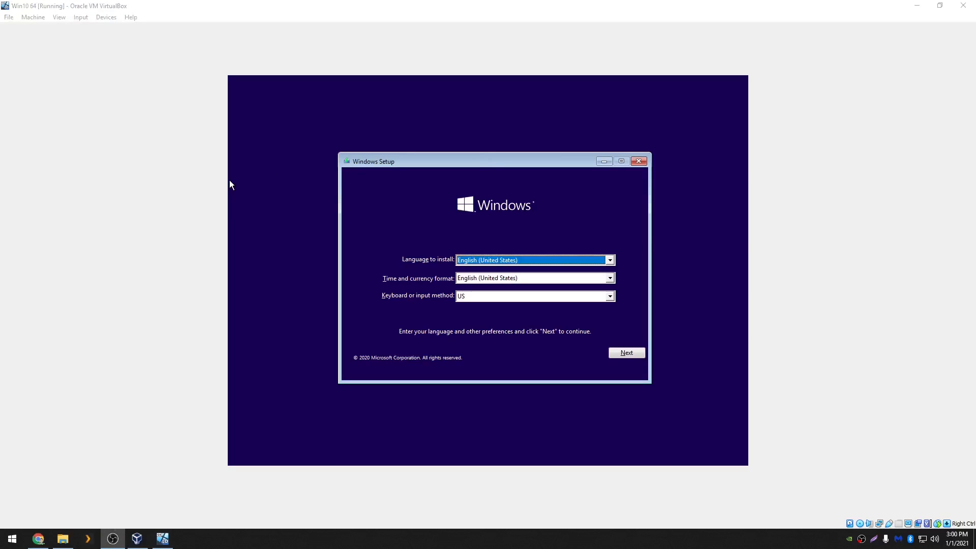
click(475, 162)
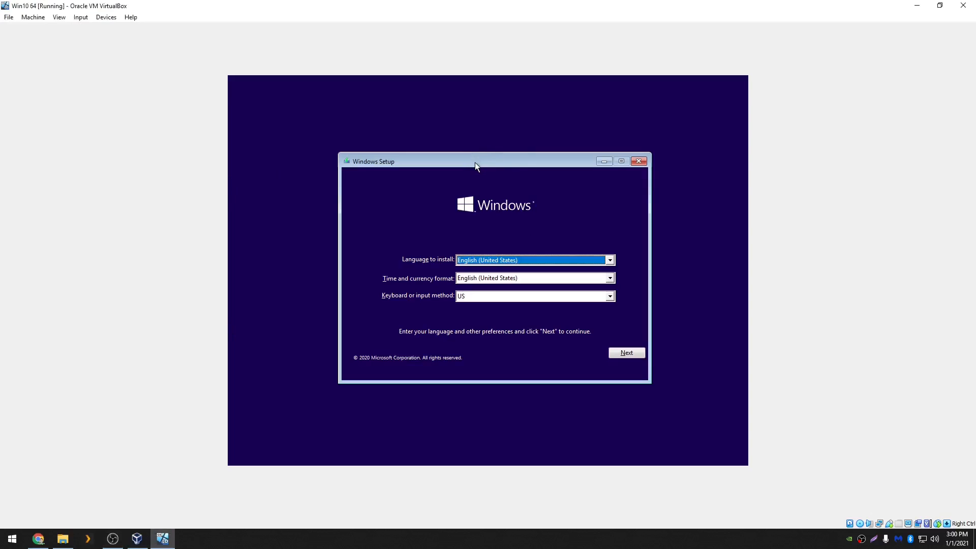
drag(474, 163, 473, 163)
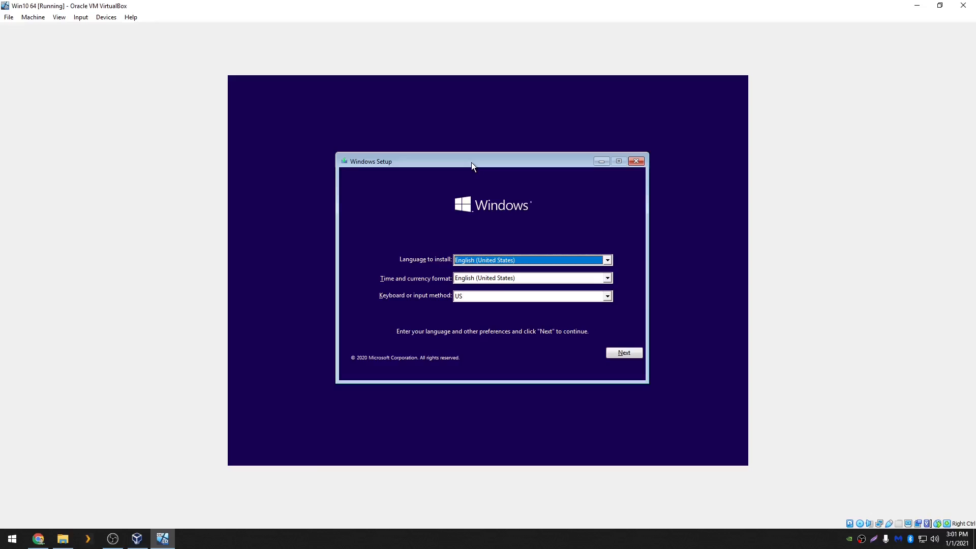
drag(496, 160, 502, 160)
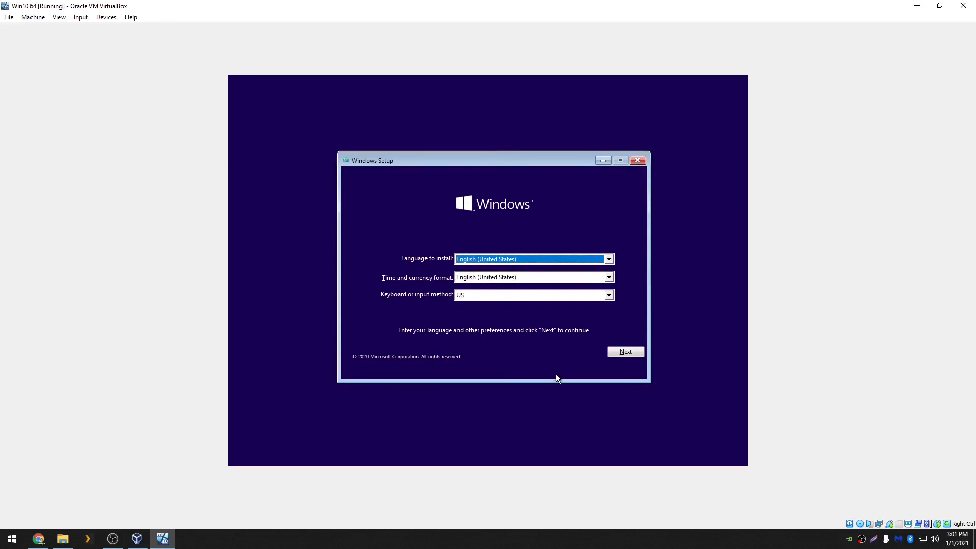
click(621, 356)
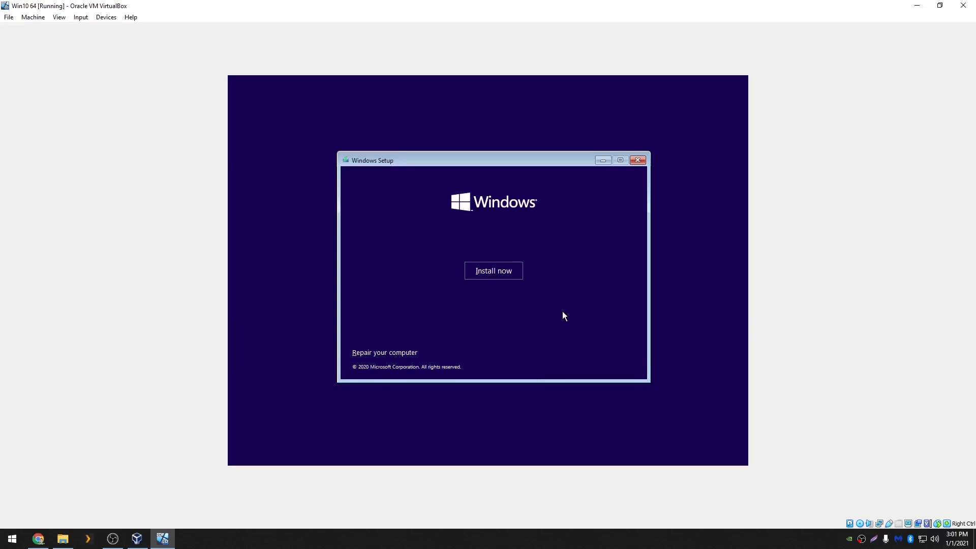
Start the installation and skip activation by choosing to continue without a product key
click(498, 270)
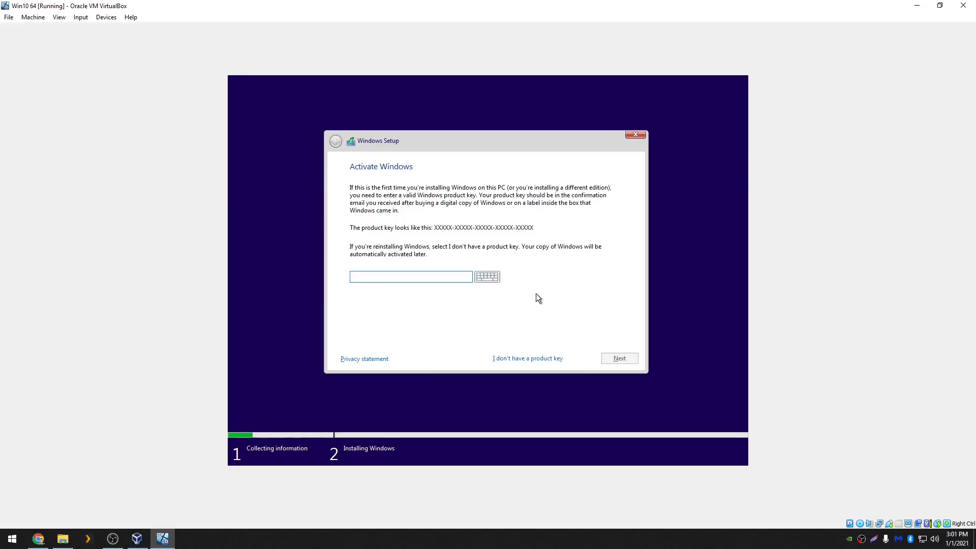
click(408, 278)
click(519, 359)
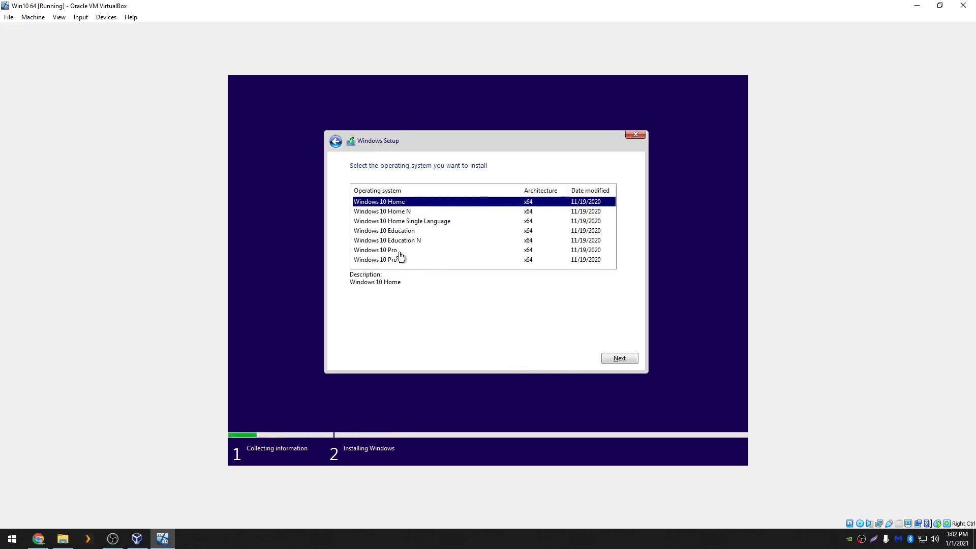
Select Windows 10 Pro as the operating system to install and continue
click(400, 252)
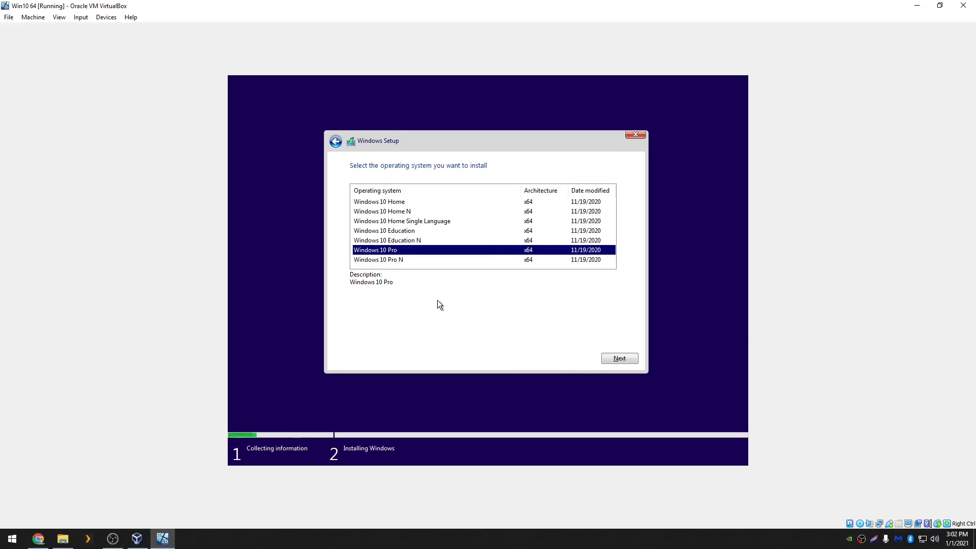
click(394, 203)
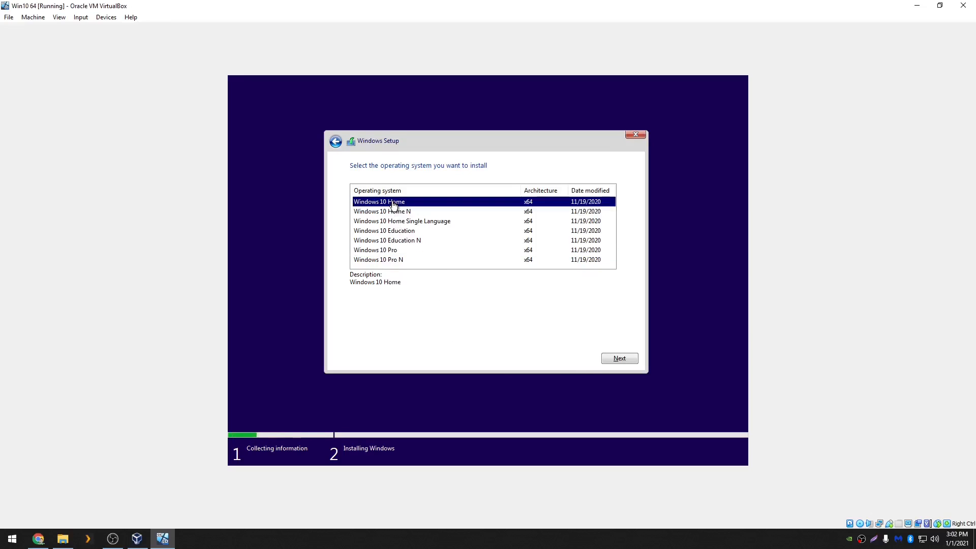
click(396, 252)
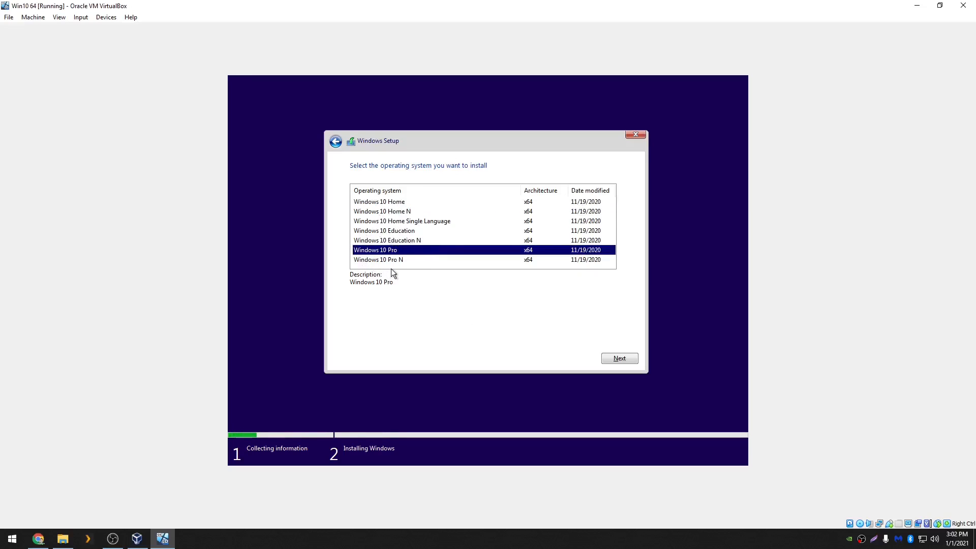
click(619, 360)
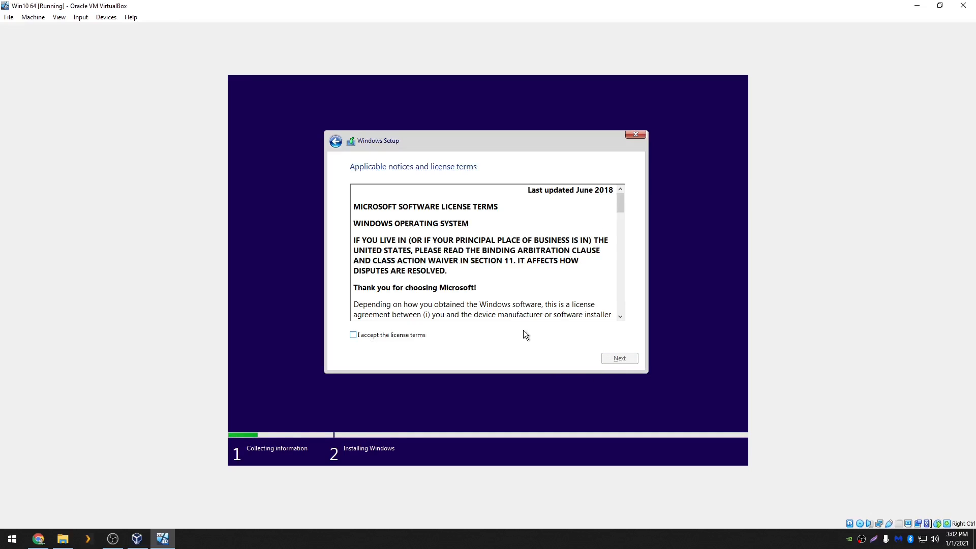
Accept the license terms and choose the Custom: Install Windows only (advanced) installation type
click(412, 337)
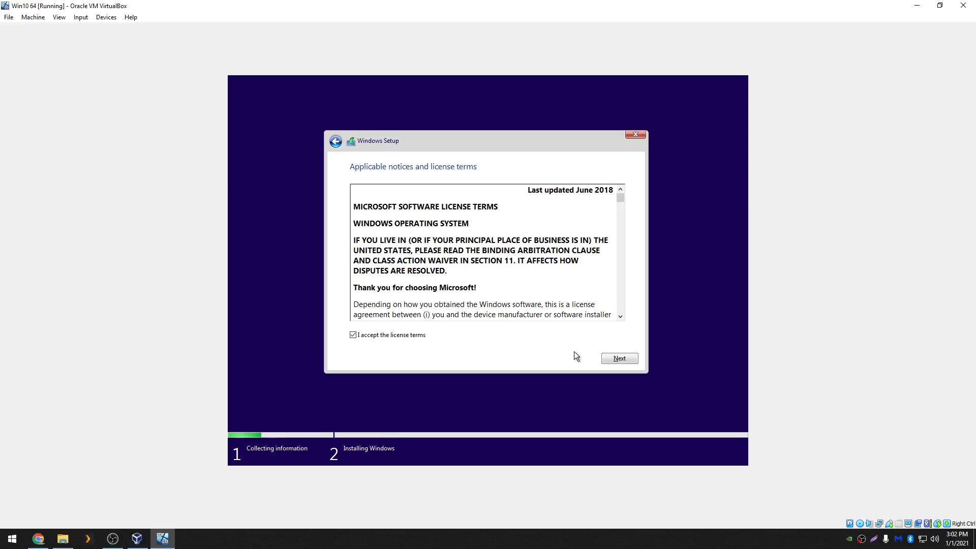
click(627, 358)
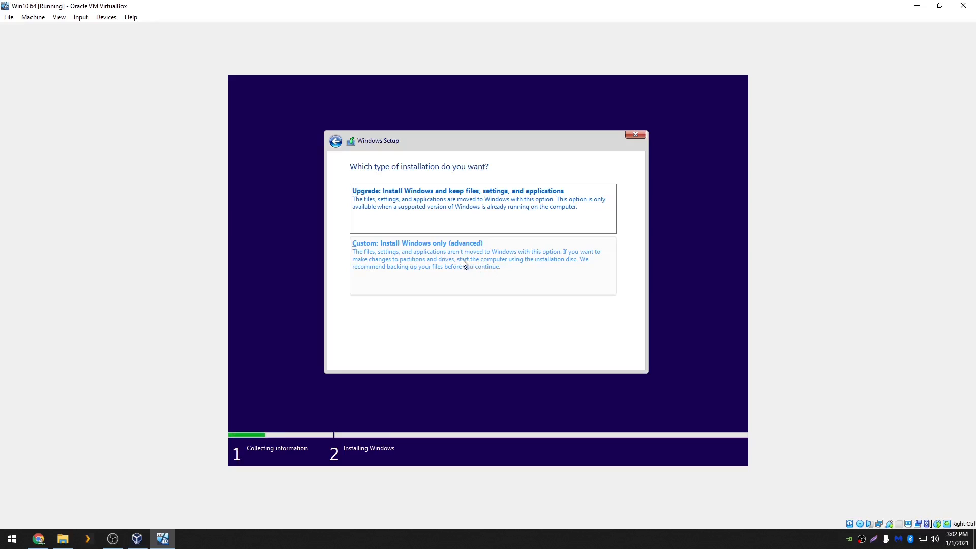
click(431, 276)
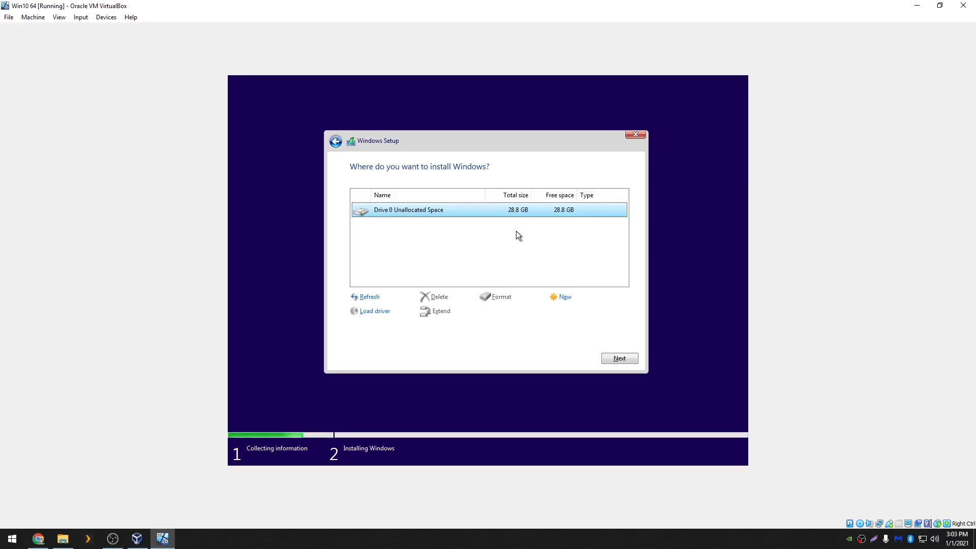
Install Windows onto Drive 0 Unallocated Space
click(625, 364)
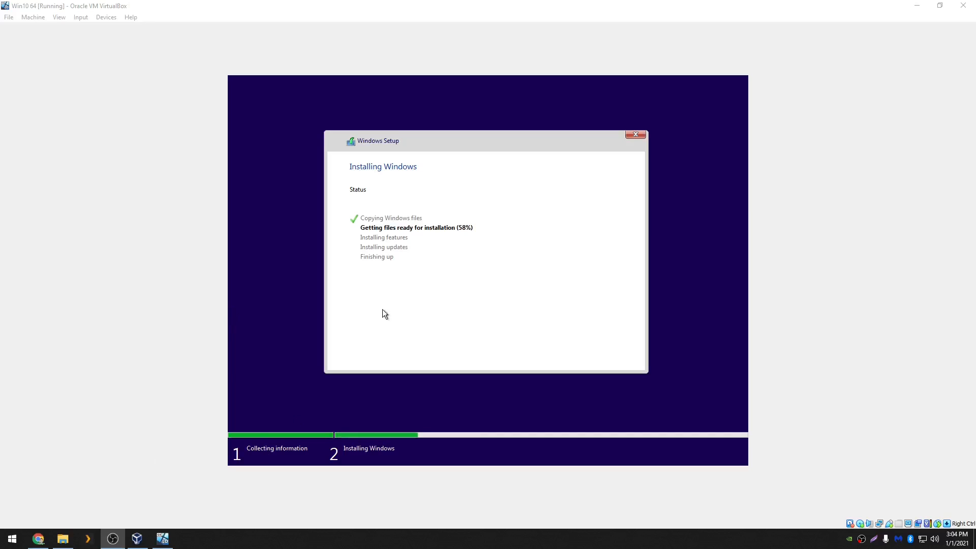
click(421, 271)
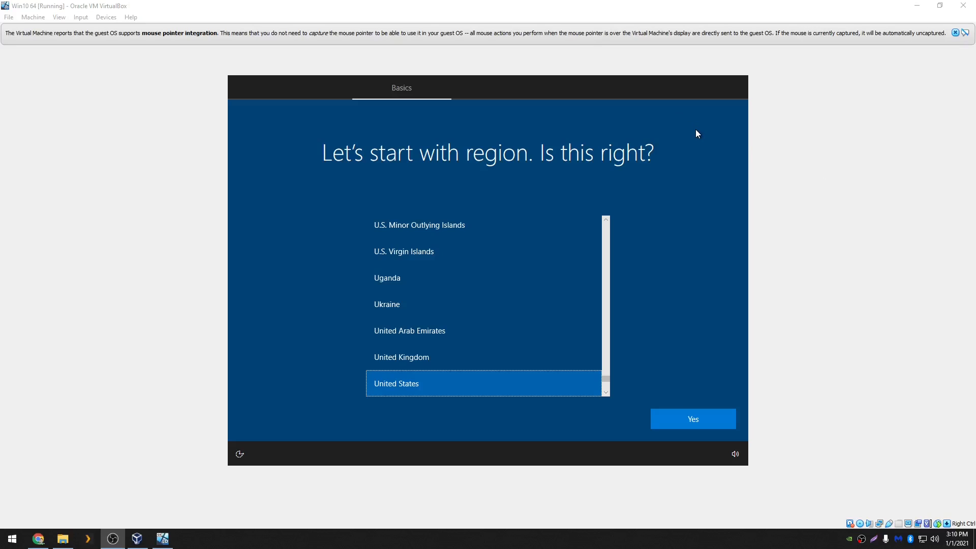
Confirm United States as the region and keep the keyboard layout without adding a second one
click(955, 33)
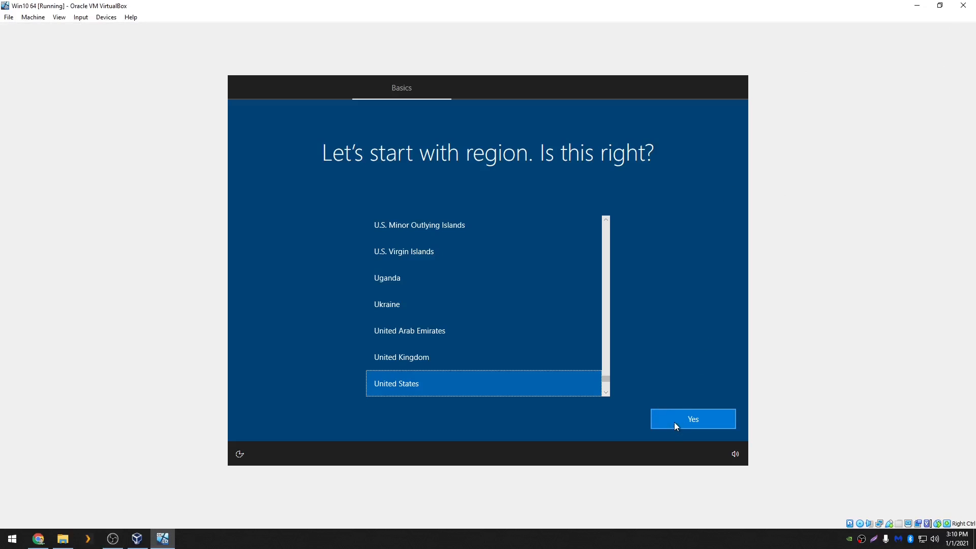
click(674, 422)
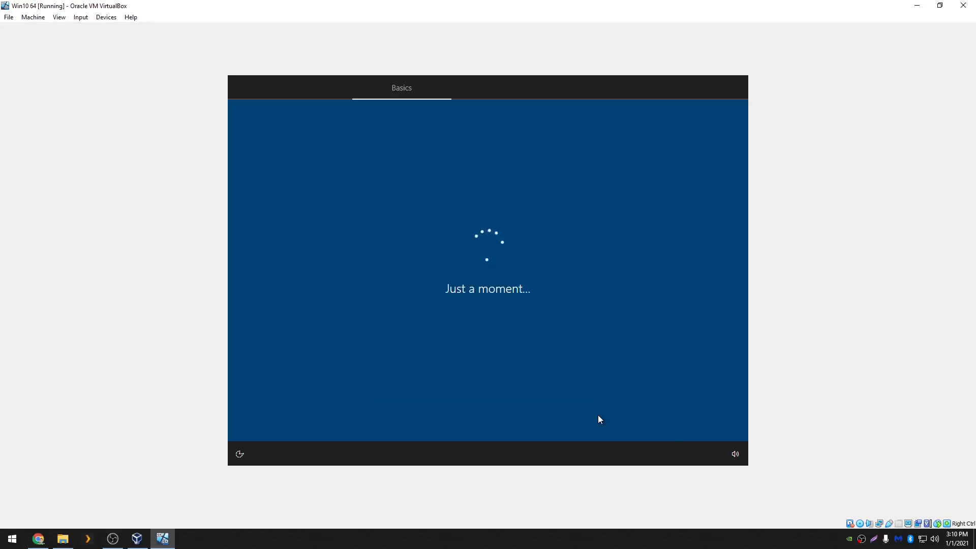
click(687, 426)
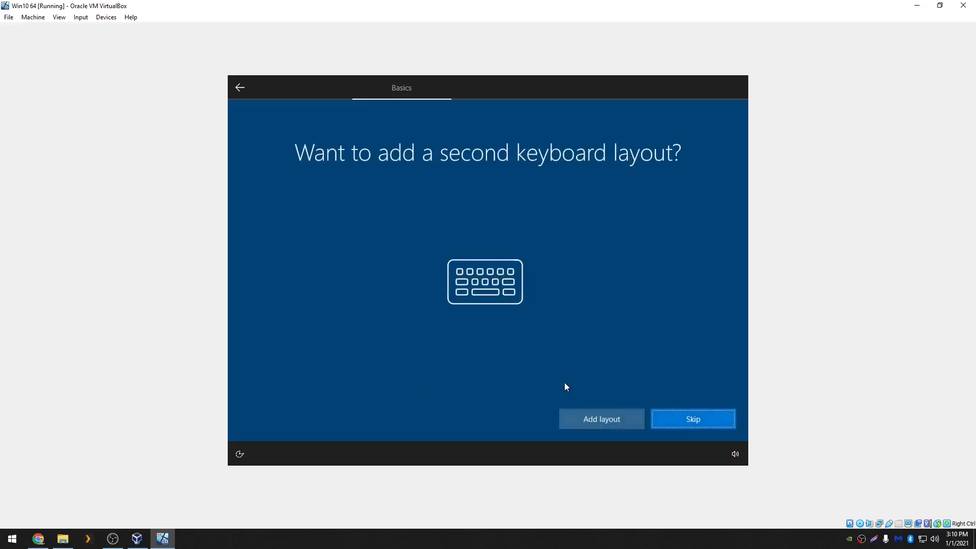
click(687, 417)
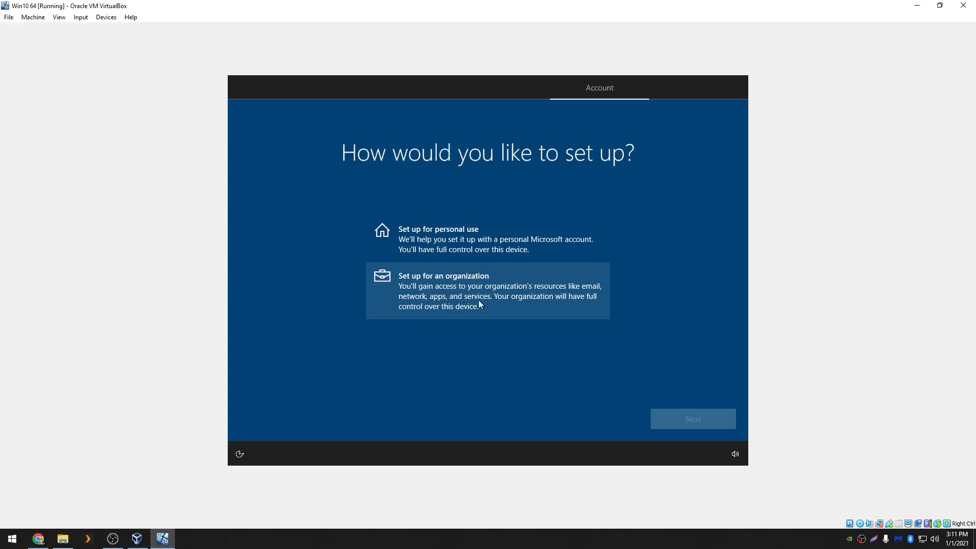
Choose setup for personal use and switch to an offline account with the limited experience
click(444, 241)
click(708, 410)
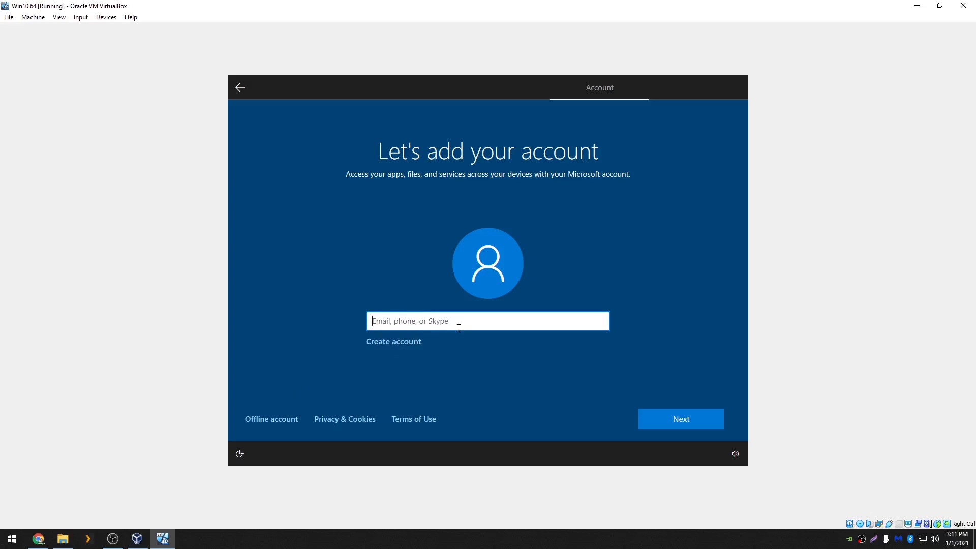
click(268, 422)
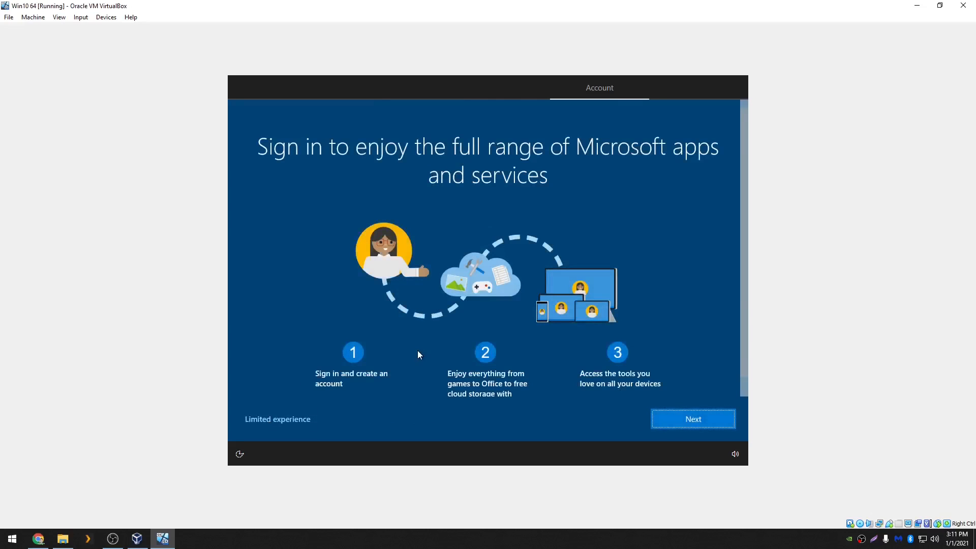
click(274, 421)
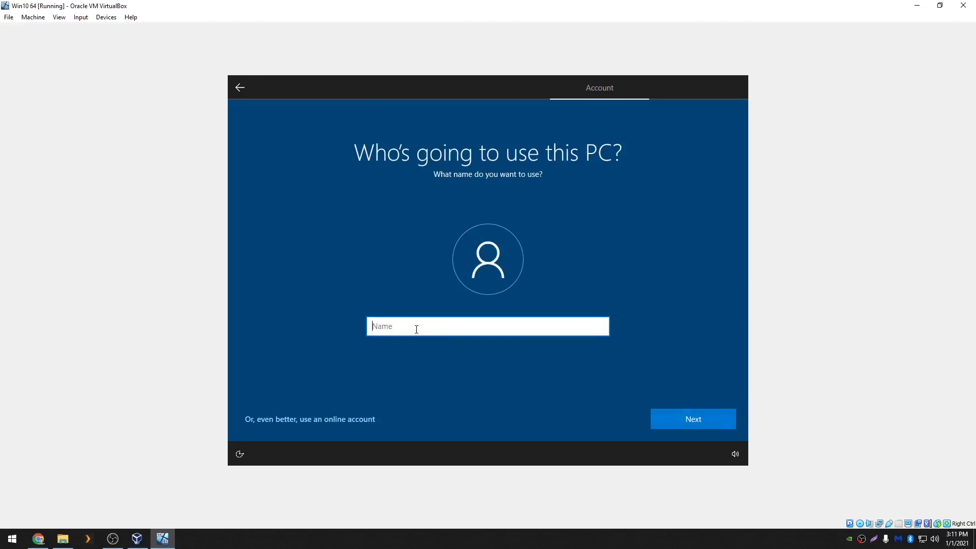
Enter Tester as the name for the offline account and continue through the account setup
text(Tester)
click(667, 416)
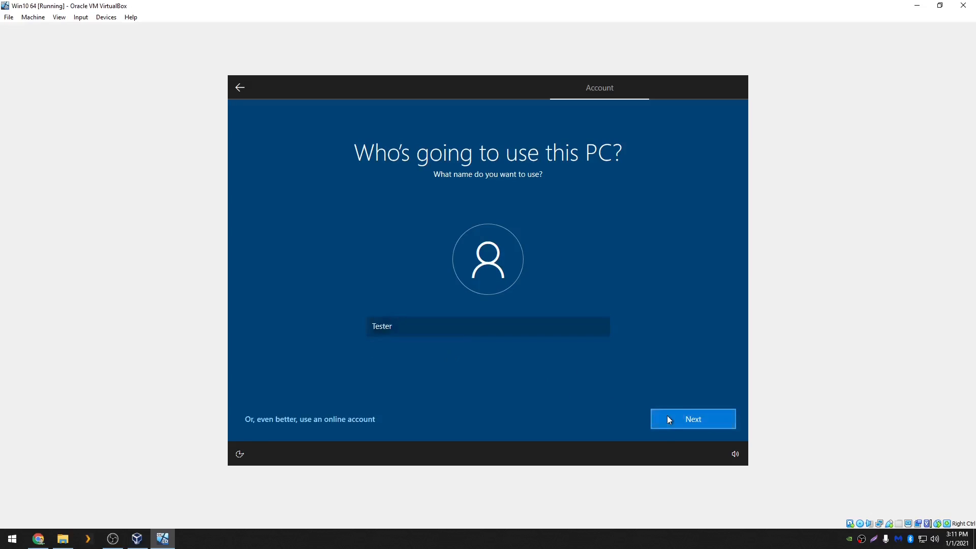
click(675, 422)
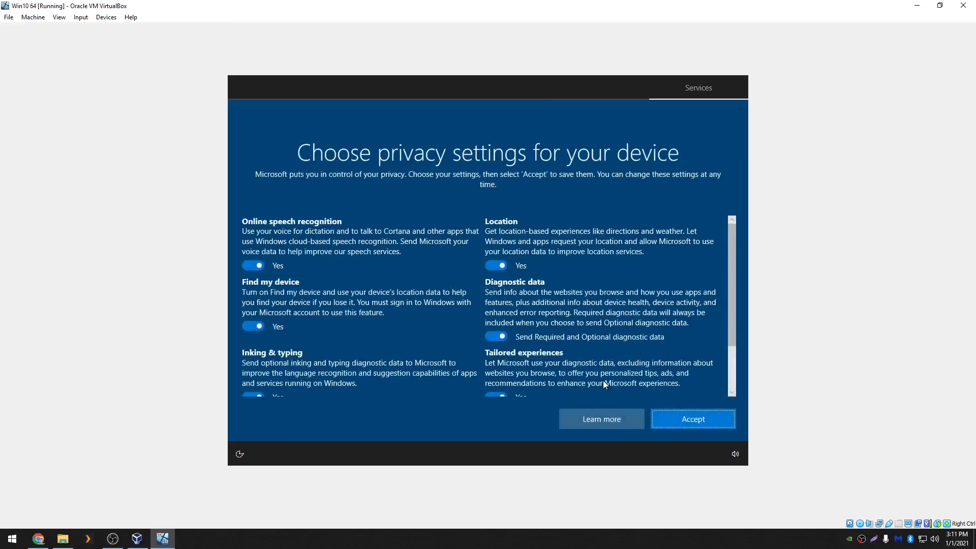
Turn off every privacy setting, from online speech recognition to advertising ID, and accept the choices
click(251, 265)
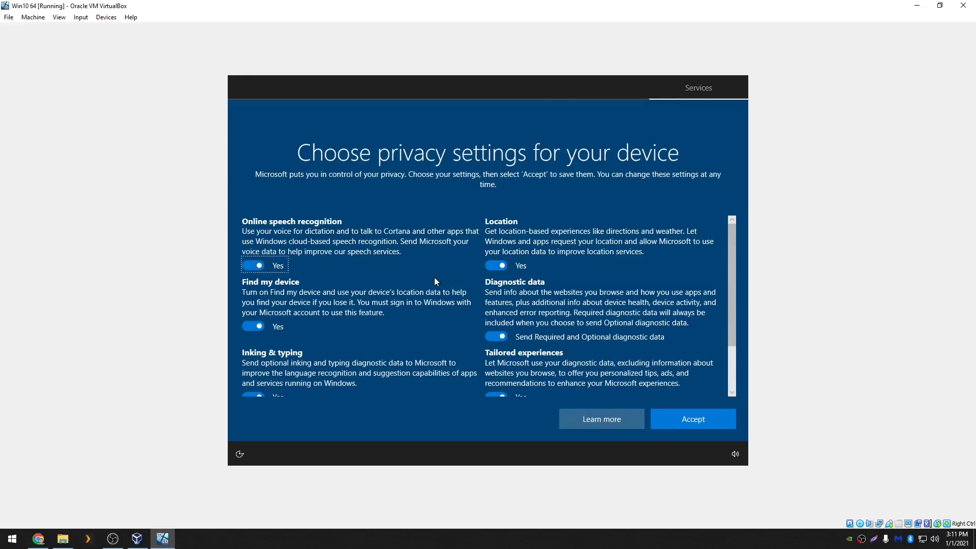
click(496, 266)
click(252, 266)
click(257, 337)
click(497, 348)
scroll(382, 305, down, 3)
click(249, 336)
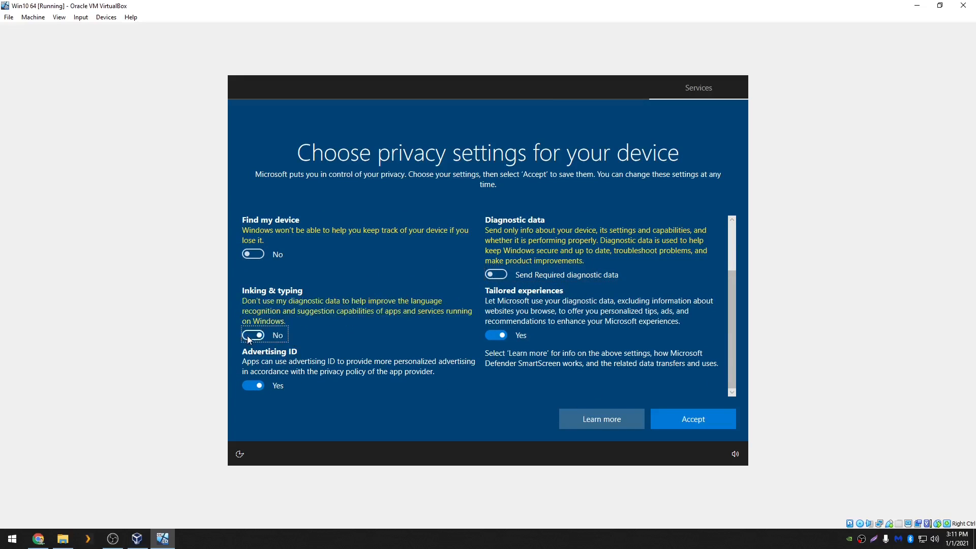
click(491, 335)
click(256, 387)
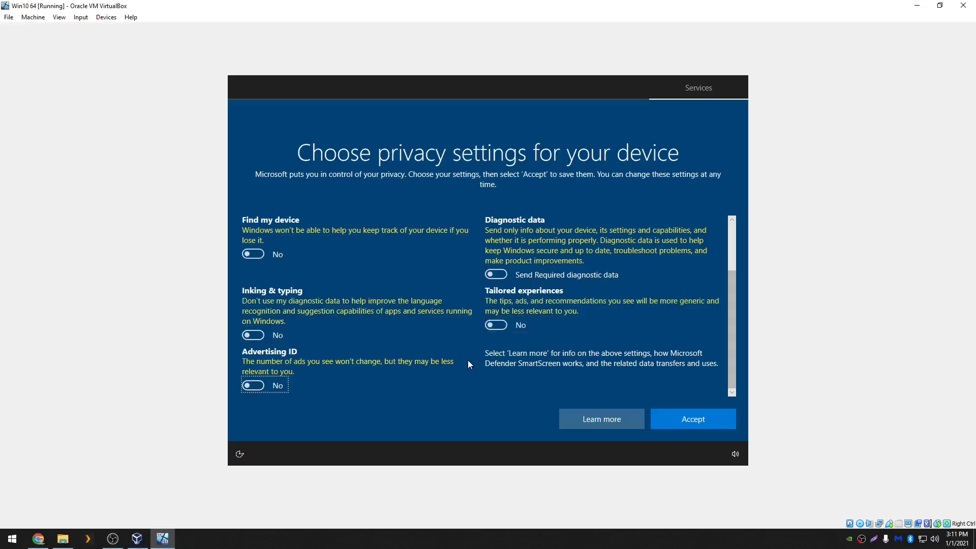
click(703, 426)
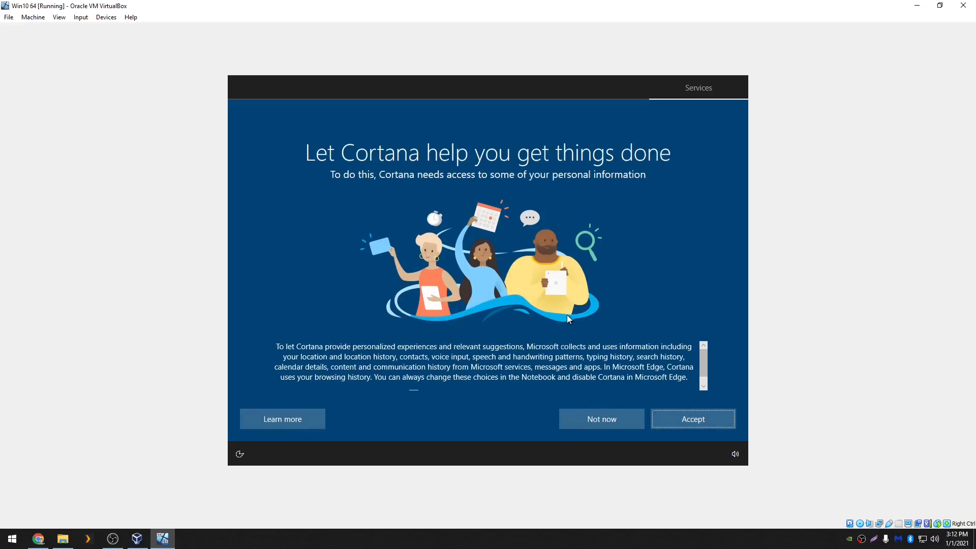
Decline Cortana with Not now, then dismiss the Microsoft Edge prompt on the new desktop with Maybe later
click(591, 420)
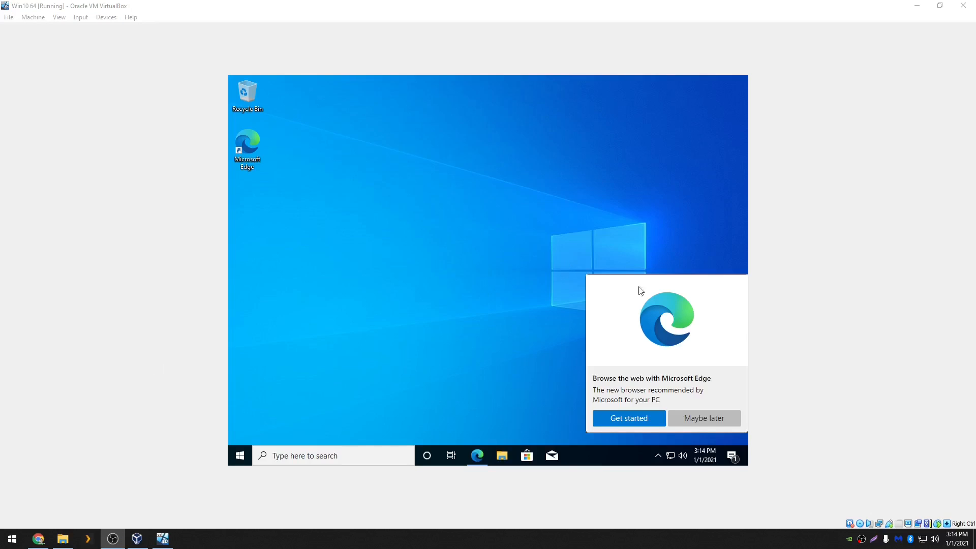
click(438, 273)
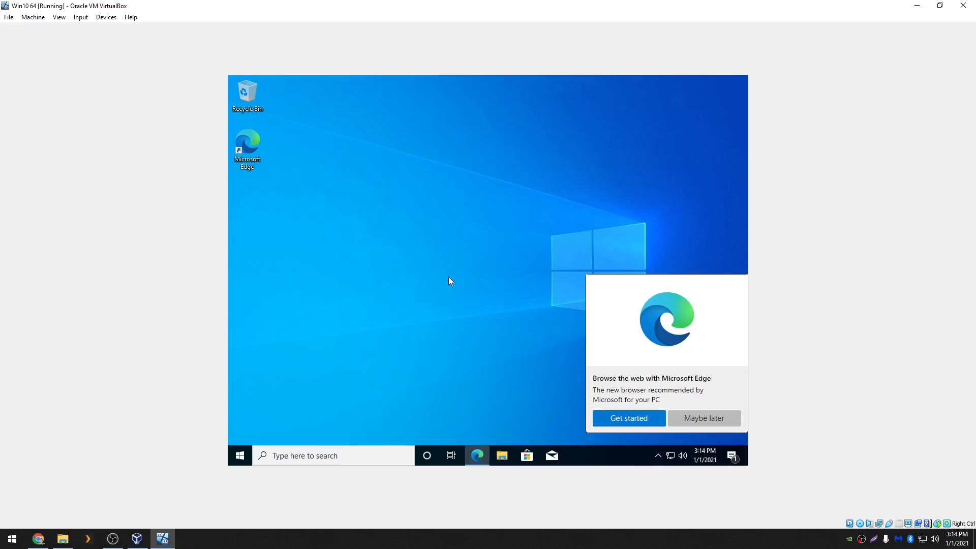
click(705, 419)
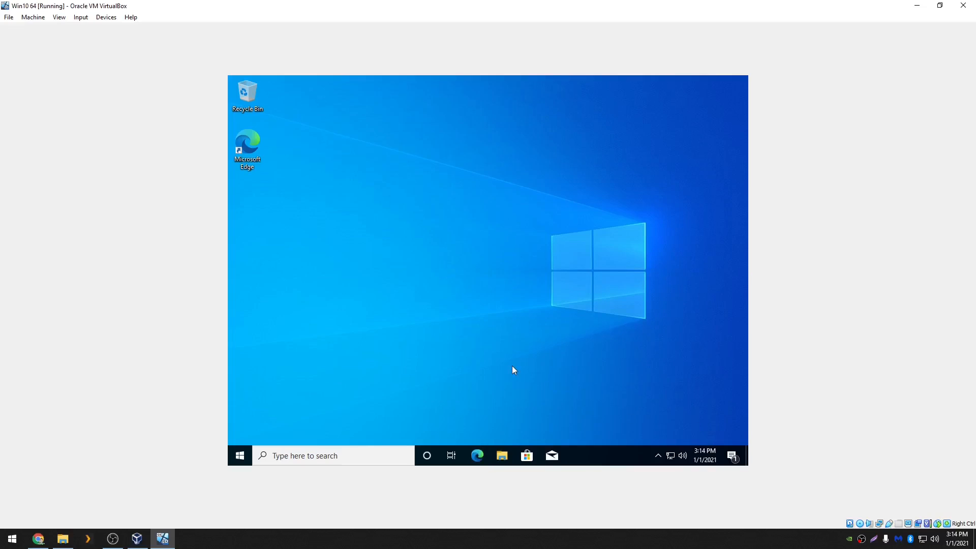